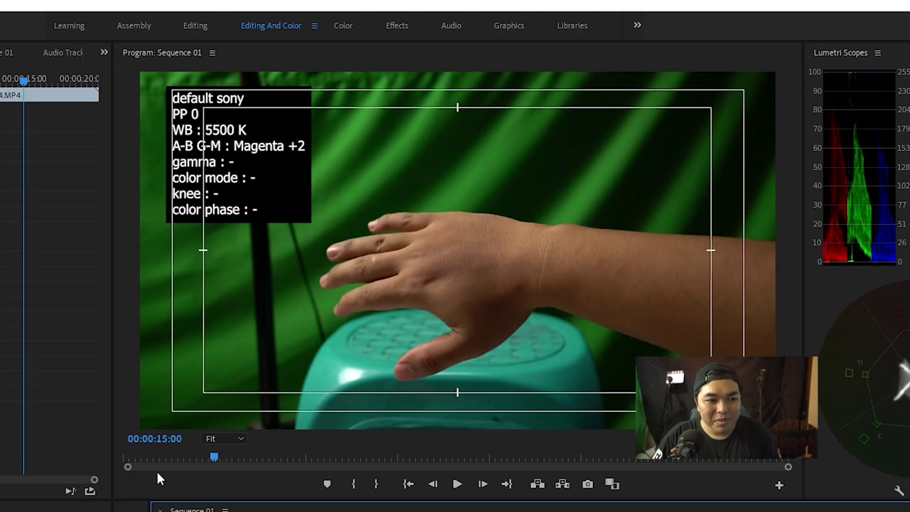
- Draw a closed six-point mask over the back of the hand and the forearm in the default Sony Magenta +2 shot
{"action": "left_click", "coordinate": [440, 222]}
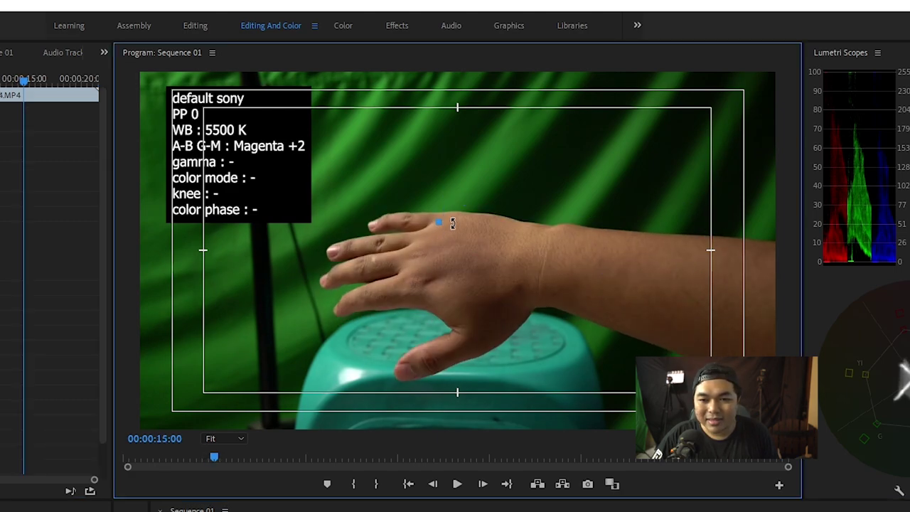
{"action": "left_click", "coordinate": [536, 299]}
{"action": "left_click", "coordinate": [456, 299]}
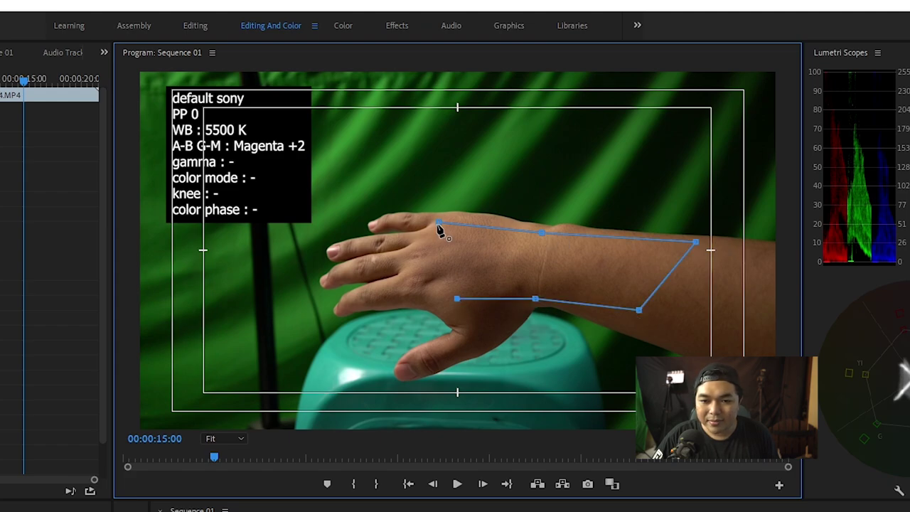
{"action": "left_click", "coordinate": [439, 223]}
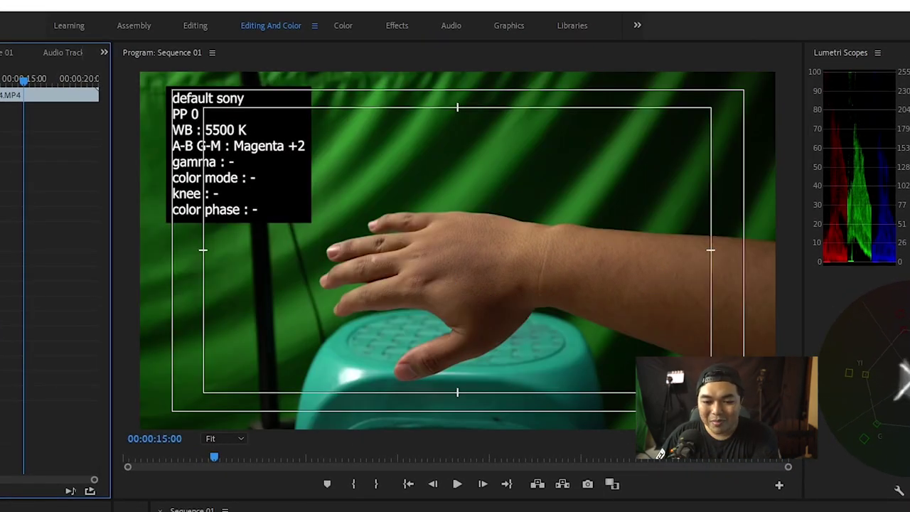
- Examine the default Sony PP 0 footage around the cut between A-B G-M 0-0 and Magenta +2, comparing picture and scopes
{"action": "key", "text": "Up"}
{"action": "key", "text": "Down"}
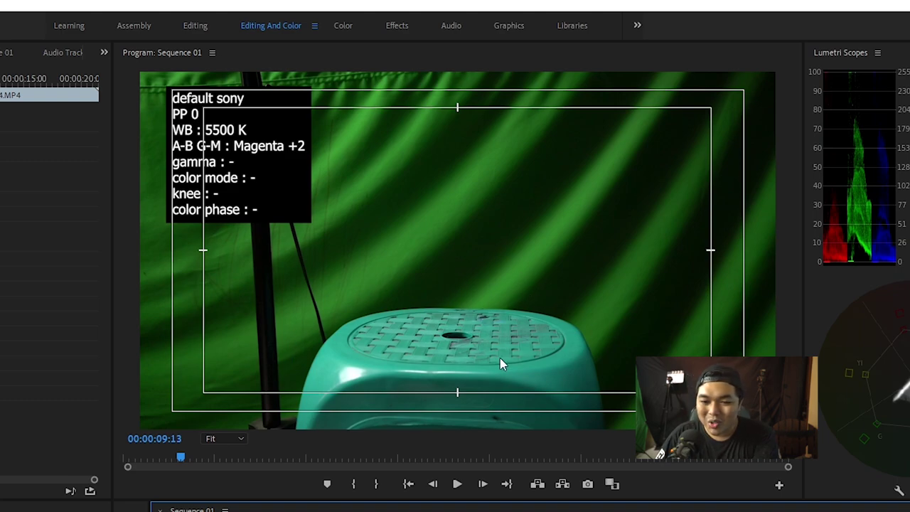
{"action": "key", "text": "Right"}
{"action": "key", "text": "Right"}
{"action": "key", "text": "Right"}
{"action": "key", "text": "Right"}
{"action": "key", "text": "Right"}
{"action": "key", "text": "Right"}
{"action": "key", "text": "Right"}
{"action": "key", "text": "Right"}
{"action": "key", "text": "Right"}
{"action": "key", "text": "Right"}
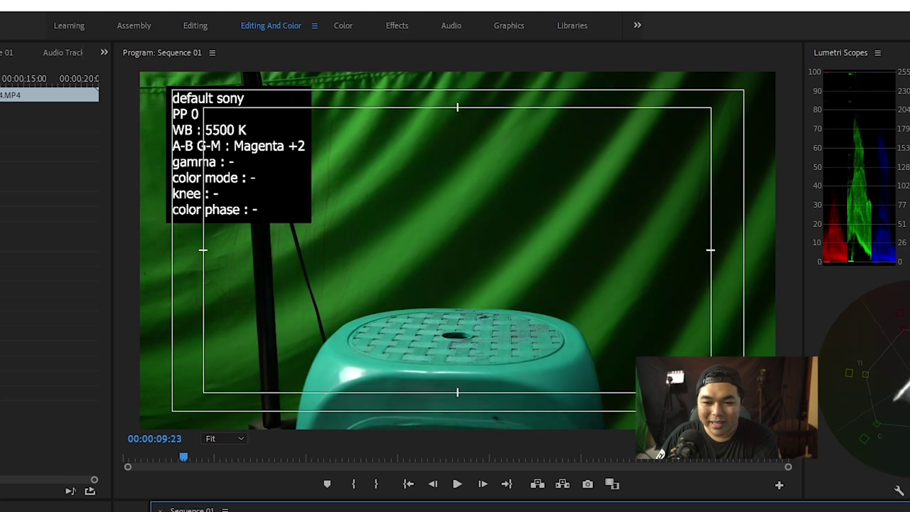
{"action": "key", "text": "Left"}
{"action": "key", "text": "Left"}
{"action": "key", "text": "Left"}
{"action": "key", "text": "Left"}
{"action": "key", "text": "Left"}
{"action": "key", "text": "Left"}
{"action": "key", "text": "Left"}
{"action": "key", "text": "Left"}
{"action": "key", "text": "Left"}
{"action": "key", "text": "Left"}
{"action": "key", "text": "Left"}
{"action": "key", "text": "Left"}
{"action": "key", "text": "Left"}
{"action": "key", "text": "Left"}
{"action": "key", "text": "Left"}
{"action": "key", "text": "Left"}
{"action": "key", "text": "Left"}
{"action": "key", "text": "Left"}
{"action": "key", "text": "Left"}
{"action": "key", "text": "Left"}
{"action": "key", "text": "Right"}
{"action": "key", "text": "Right"}
{"action": "key", "text": "Right"}
{"action": "key", "text": "Right"}
{"action": "key", "text": "Right"}
{"action": "key", "text": "Right"}
{"action": "key", "text": "Right"}
{"action": "key", "text": "Right"}
{"action": "key", "text": "Right"}
{"action": "key", "text": "Right"}
{"action": "key", "text": "Right"}
{"action": "key", "text": "Right"}
{"action": "key", "text": "Right"}
{"action": "key", "text": "Right"}
{"action": "key", "text": "Right"}
{"action": "key", "text": "Right"}
{"action": "key", "text": "Right"}
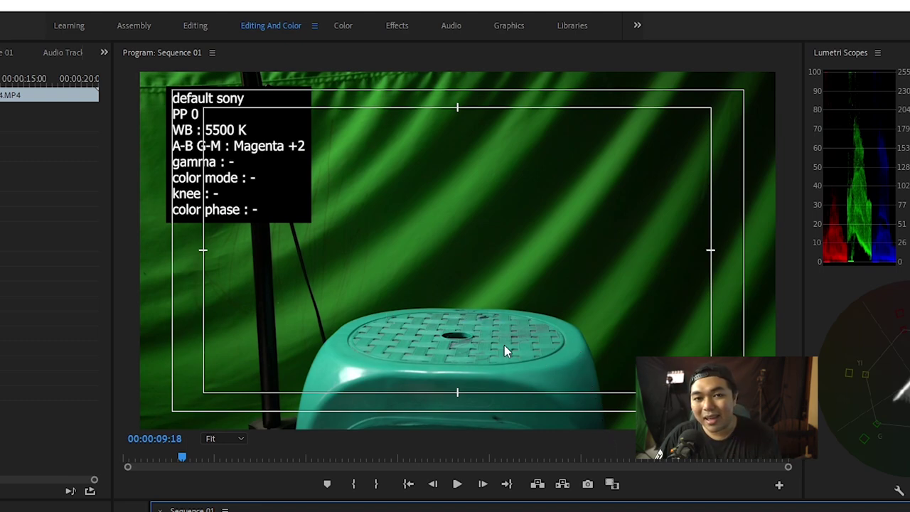
{"action": "key", "text": "Left"}
{"action": "key", "text": "Left"}
{"action": "key", "text": "Left"}
{"action": "key", "text": "Left"}
{"action": "key", "text": "Left"}
{"action": "key", "text": "Left"}
{"action": "key", "text": "Left"}
{"action": "key", "text": "Left"}
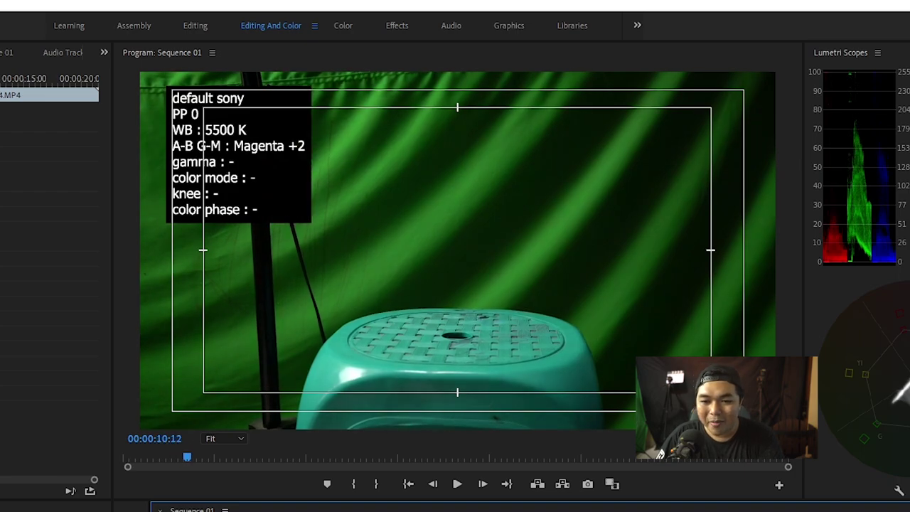
{"action": "key", "text": "Right"}
{"action": "key", "text": "Right"}
{"action": "key", "text": "Left"}
{"action": "key", "text": "Left"}
{"action": "key", "text": "Left"}
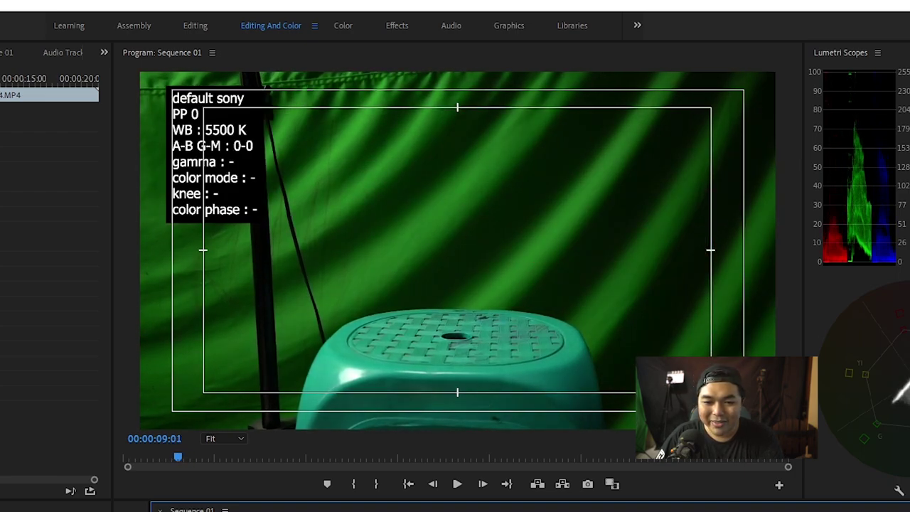
- Switch between the default Sony PP 0 Magenta +2 clip and the custom REC.709 PP 1 clip to compare their colors
{"action": "key", "text": "space"}
{"action": "key", "text": "space"}
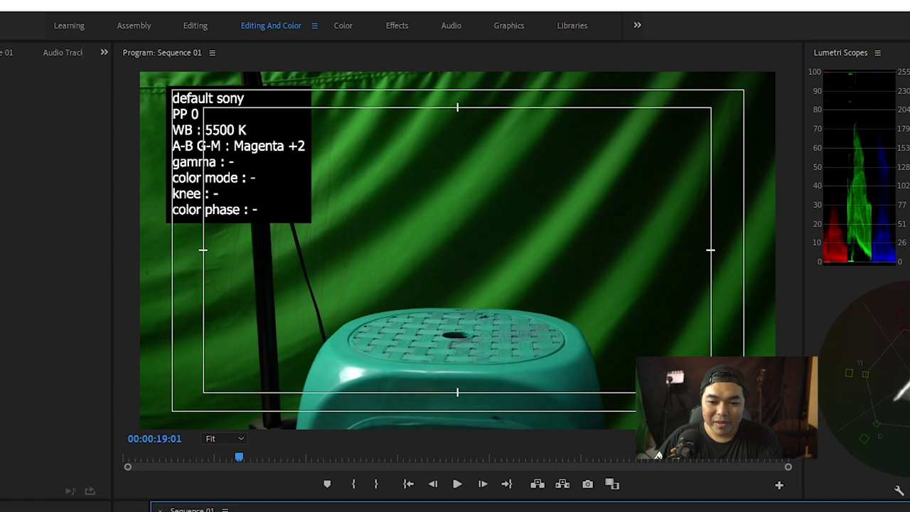
{"action": "key", "text": "Down"}
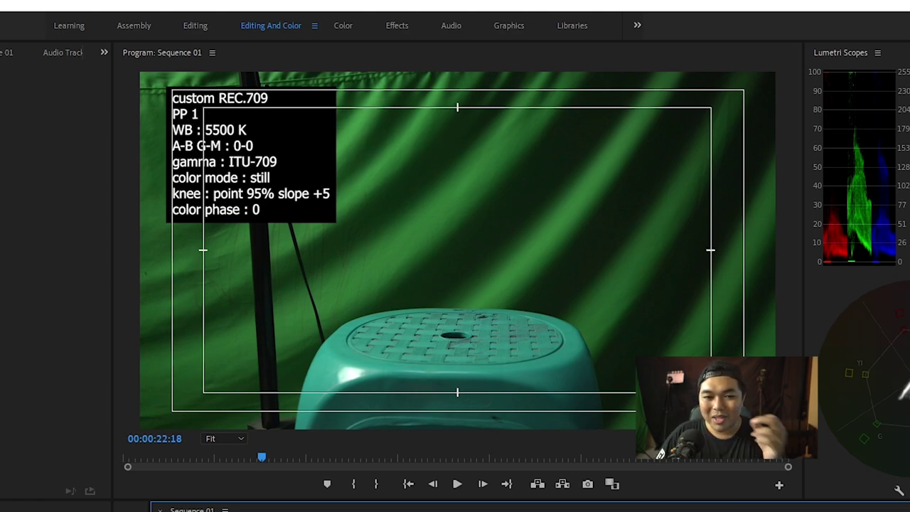
{"action": "key", "text": "Left"}
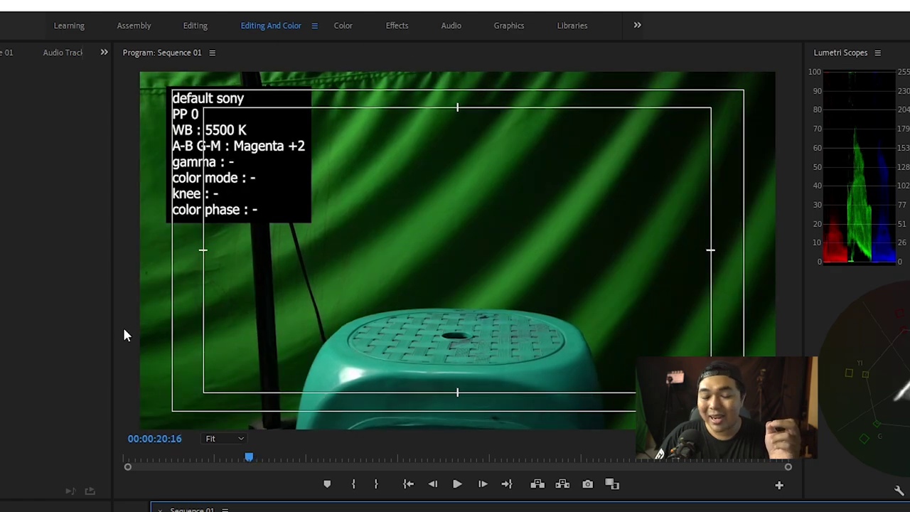
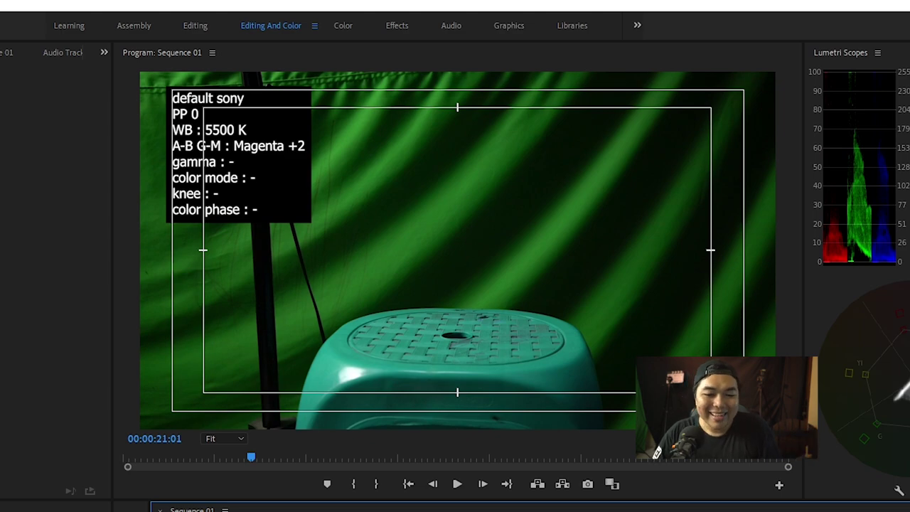
{"action": "key", "text": "Down"}
{"action": "key", "text": "Up"}
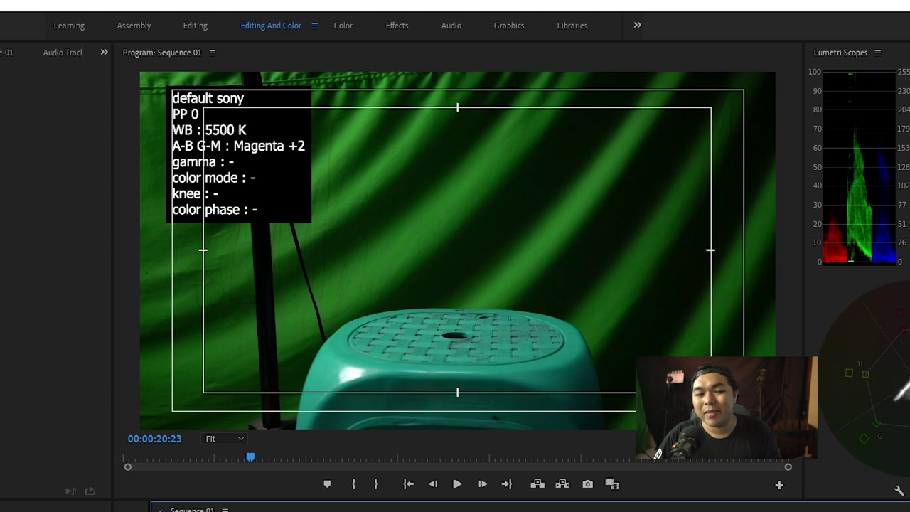
{"action": "key", "text": "Down"}
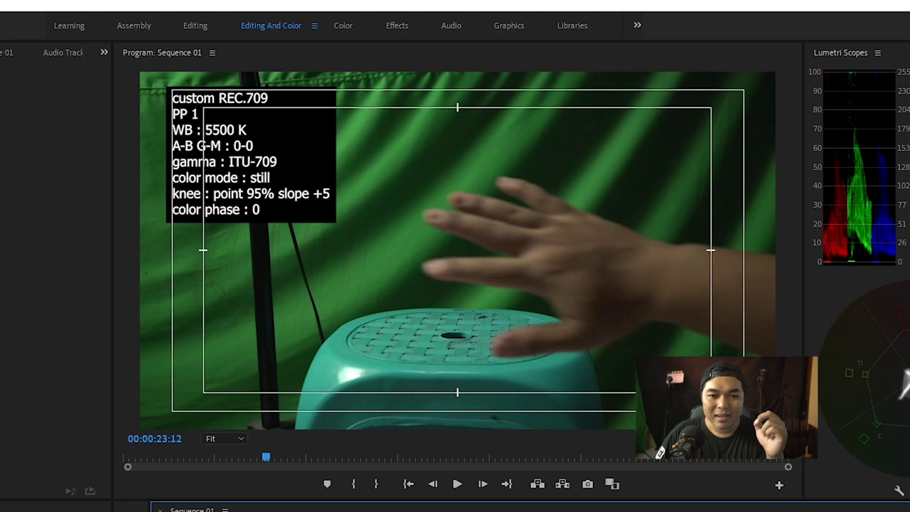
{"action": "key", "text": "Up"}
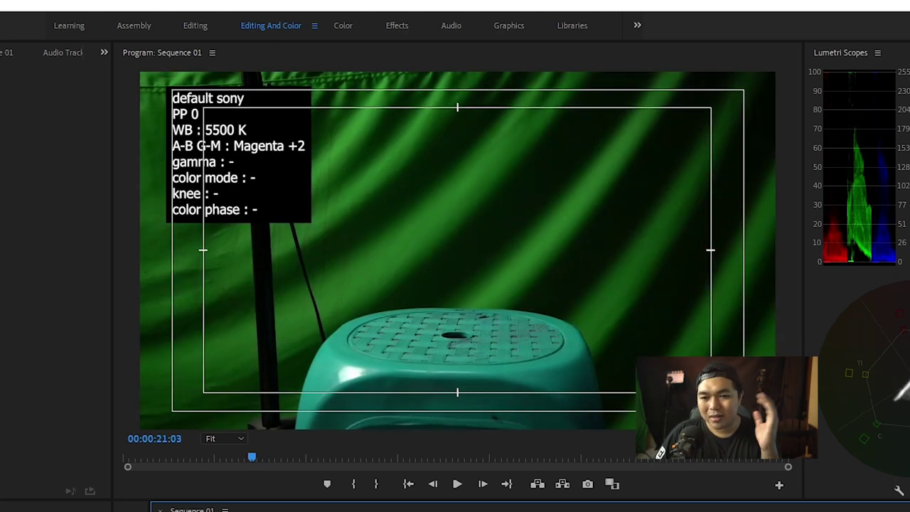
- Step frame by frame across the cut from default Sony Magenta +2 to custom REC.709, comparing the green backdrop, stool and scopes
{"action": "key", "text": "Left"}
{"action": "key", "text": "Left"}
{"action": "key", "text": "Left"}
{"action": "key", "text": "Left"}
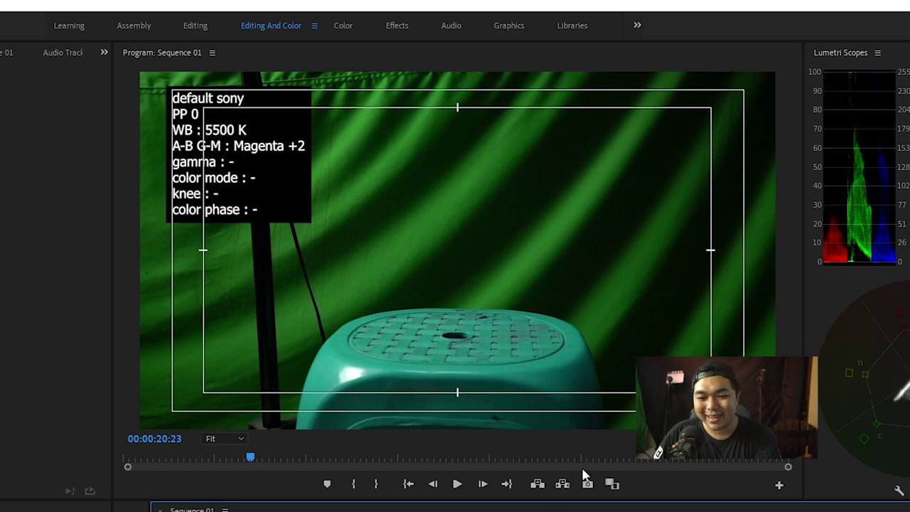
{"action": "key", "text": "Right"}
{"action": "key", "text": "Right"}
{"action": "key", "text": "Right"}
{"action": "key", "text": "Right"}
{"action": "key", "text": "Right"}
{"action": "key", "text": "Right"}
{"action": "key", "text": "Right"}
{"action": "key", "text": "Right"}
{"action": "key", "text": "Right"}
{"action": "key", "text": "Right"}
{"action": "key", "text": "Right"}
{"action": "key", "text": "Right"}
{"action": "key", "text": "Right"}
{"action": "key", "text": "Right"}
{"action": "key", "text": "Right"}
{"action": "key", "text": "Right"}
{"action": "key", "text": "Right"}
{"action": "key", "text": "Right"}
{"action": "key", "text": "Right"}
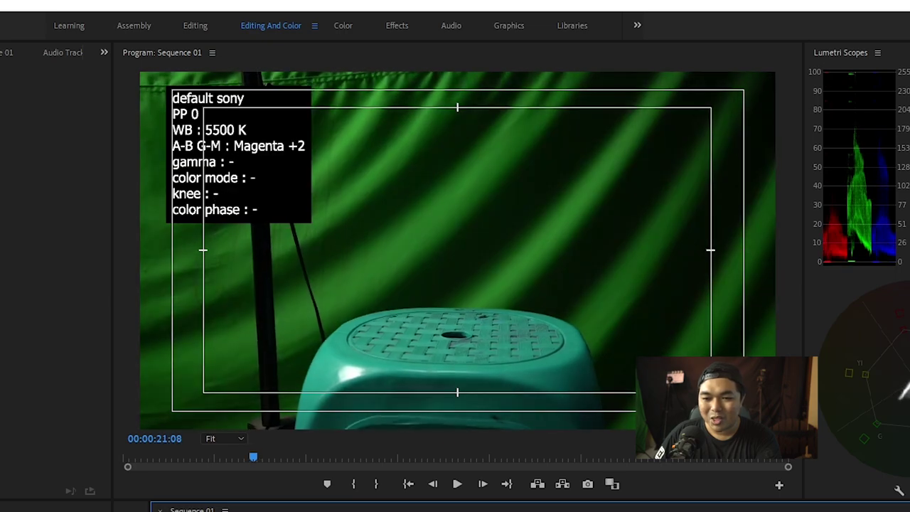
{"action": "key", "text": "Right"}
{"action": "key", "text": "Right"}
{"action": "key", "text": "Right"}
{"action": "key", "text": "Right"}
{"action": "key", "text": "Right"}
{"action": "key", "text": "Right"}
{"action": "key", "text": "Right"}
{"action": "key", "text": "Right"}
{"action": "key", "text": "Right"}
{"action": "key", "text": "Right"}
{"action": "key", "text": "Right"}
{"action": "key", "text": "Right"}
{"action": "key", "text": "Right"}
{"action": "key", "text": "Right"}
{"action": "key", "text": "Right"}
{"action": "key", "text": "Right"}
{"action": "key", "text": "Right"}
{"action": "key", "text": "Right"}
{"action": "key", "text": "Right"}
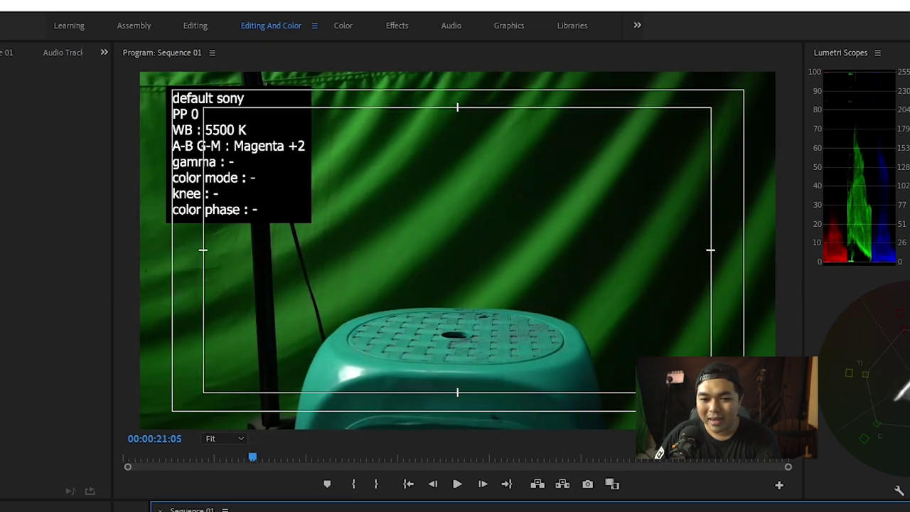
{"action": "key", "text": "Left"}
{"action": "key", "text": "Left"}
{"action": "key", "text": "Left"}
{"action": "key", "text": "Left"}
{"action": "key", "text": "Left"}
{"action": "key", "text": "Left"}
{"action": "key", "text": "Left"}
{"action": "key", "text": "Left"}
{"action": "key", "text": "Left"}
{"action": "key", "text": "Left"}
{"action": "key", "text": "Left"}
{"action": "key", "text": "Left"}
{"action": "key", "text": "Left"}
{"action": "key", "text": "Left"}
{"action": "key", "text": "Left"}
{"action": "key", "text": "Left"}
{"action": "key", "text": "Left"}
{"action": "key", "text": "Left"}
{"action": "key", "text": "Left"}
{"action": "key", "text": "Left"}
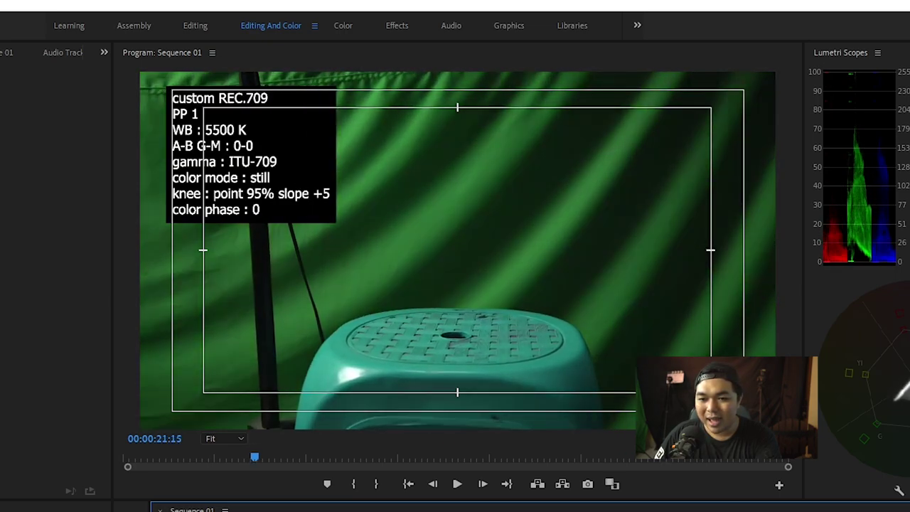
{"action": "key", "text": "Right"}
{"action": "key", "text": "Right"}
{"action": "key", "text": "Right"}
{"action": "key", "text": "Right"}
{"action": "key", "text": "Right"}
{"action": "key", "text": "Left"}
{"action": "key", "text": "Left"}
{"action": "key", "text": "Left"}
{"action": "key", "text": "Left"}
{"action": "key", "text": "Left"}
{"action": "key", "text": "Right"}
{"action": "key", "text": "Right"}
{"action": "key", "text": "Right"}
{"action": "key", "text": "Right"}
{"action": "key", "text": "Right"}
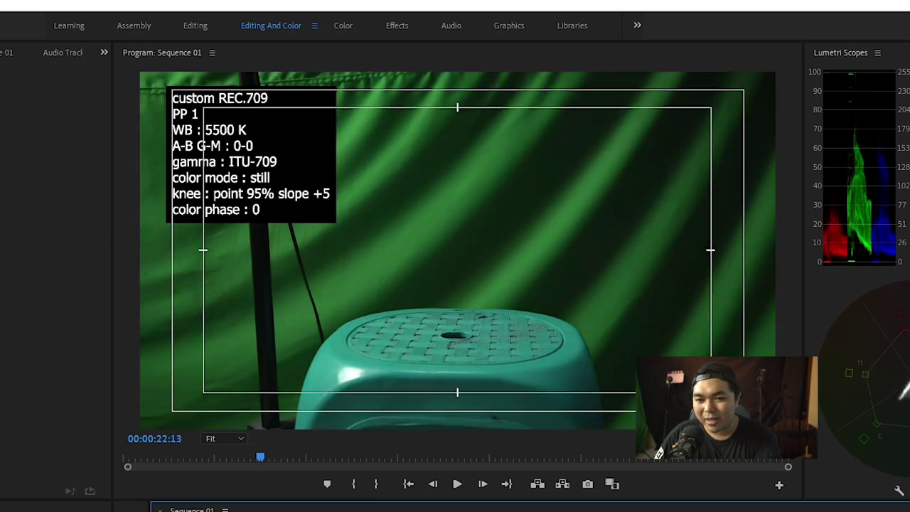
- Step back and forth frame by frame near the start of the custom REC.709 color phase 0 clip, examining the backdrop, stool and scopes
{"action": "key", "text": "Left"}
{"action": "key", "text": "Left"}
{"action": "key", "text": "Left"}
{"action": "key", "text": "Left"}
{"action": "key", "text": "Left"}
{"action": "key", "text": "Right"}
{"action": "key", "text": "Right"}
{"action": "key", "text": "Right"}
{"action": "key", "text": "Right"}
{"action": "key", "text": "Right"}
{"action": "key", "text": "Right"}
{"action": "key", "text": "Right"}
{"action": "key", "text": "Right"}
{"action": "key", "text": "Right"}
{"action": "key", "text": "Right"}
{"action": "key", "text": "Right"}
{"action": "key", "text": "Right"}
{"action": "key", "text": "Right"}
{"action": "key", "text": "Right"}
{"action": "key", "text": "Right"}
{"action": "key", "text": "Right"}
{"action": "key", "text": "Right"}
{"action": "key", "text": "Right"}
{"action": "key", "text": "Right"}
{"action": "key", "text": "Right"}
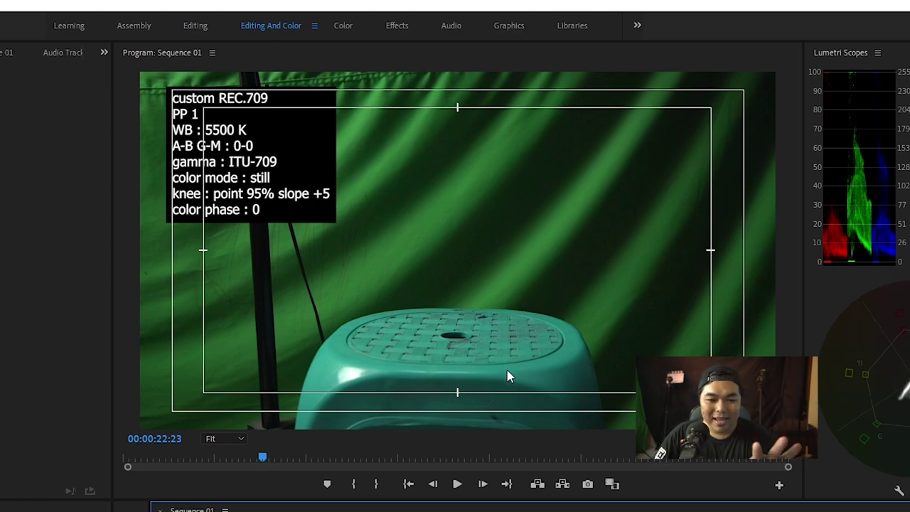
- Draw a closed mask over the back of the hand and the forearm in the custom REC.709 color phase 0 shot
{"action": "key", "text": "space"}
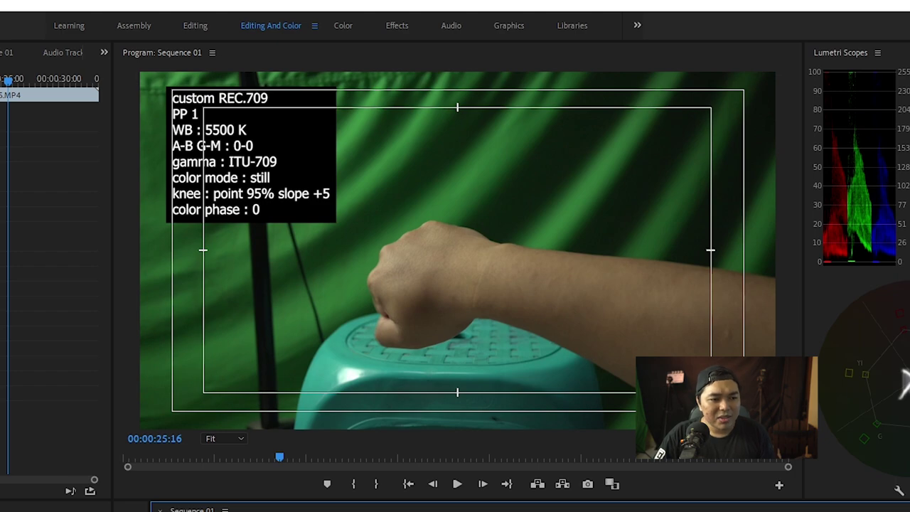
{"action": "left_click", "coordinate": [18, 327]}
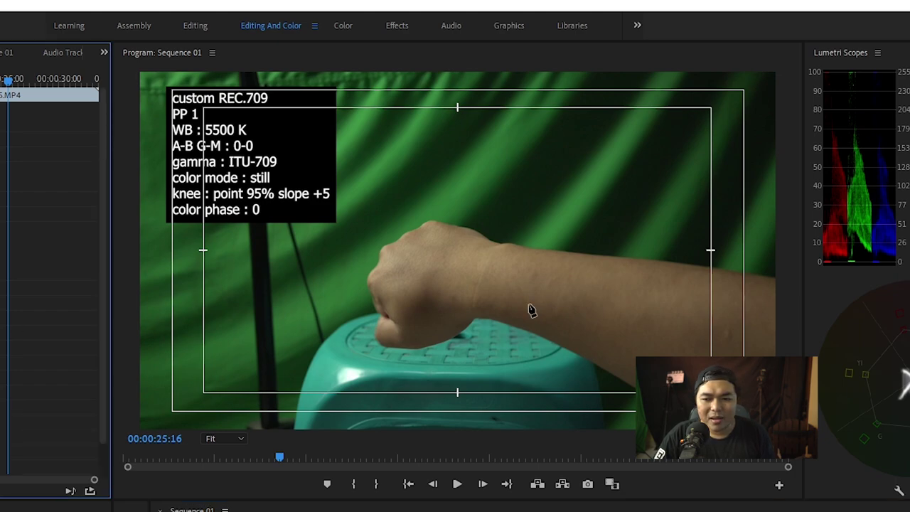
{"action": "left_click", "coordinate": [438, 226]}
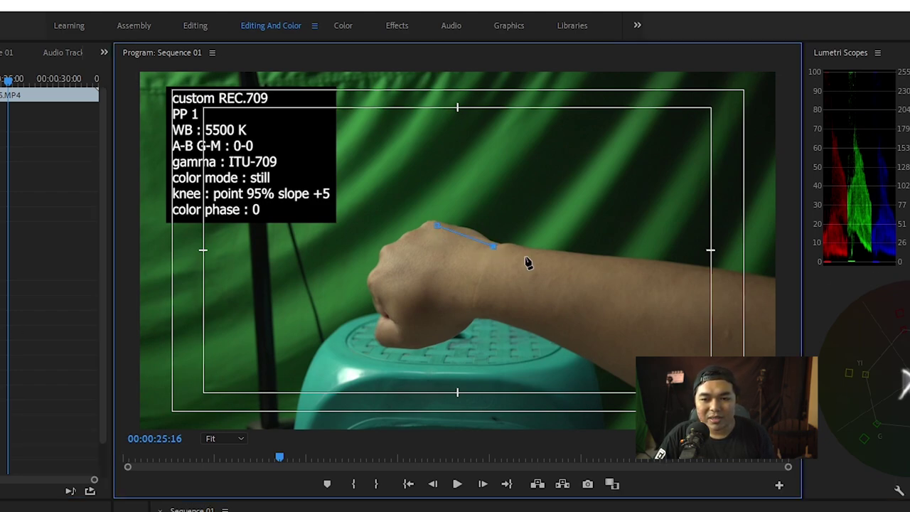
{"action": "left_click", "coordinate": [473, 306]}
{"action": "left_click", "coordinate": [437, 227]}
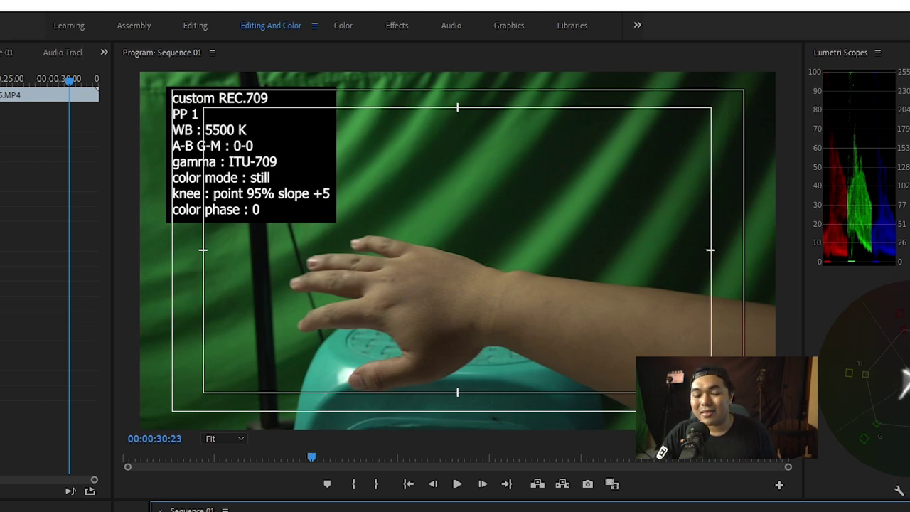
- Draw a closed five-point mask over the hand and forearm in the custom REC.709 color phase +2 shot
{"action": "key", "text": "space"}
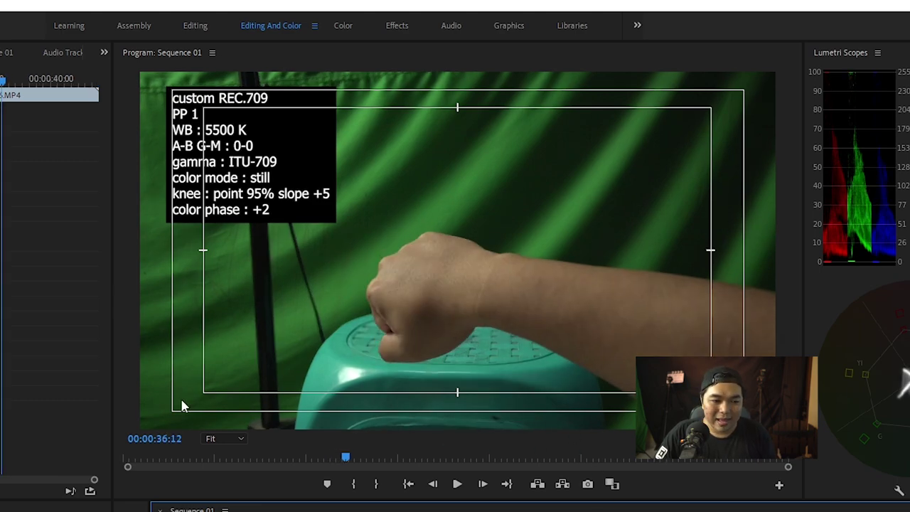
{"action": "left_click", "coordinate": [57, 285]}
{"action": "left_click", "coordinate": [432, 234]}
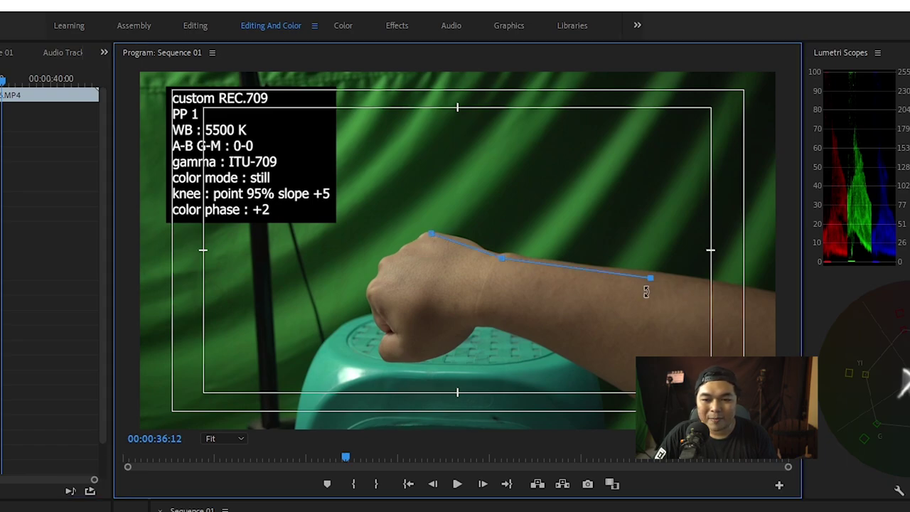
{"action": "left_click", "coordinate": [426, 301]}
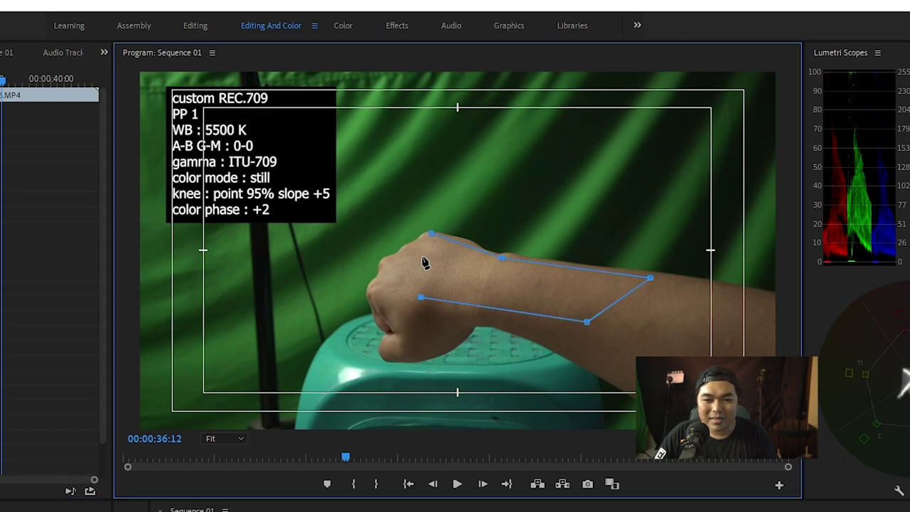
{"action": "left_click", "coordinate": [432, 234]}
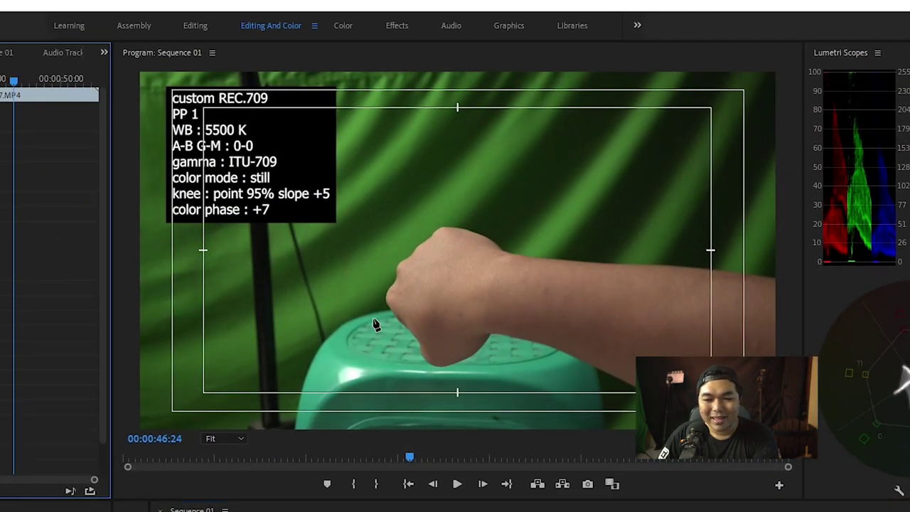
- Mask the skin of the hand and forearm in the custom REC.709 color phase +7 and -7 shots
{"action": "left_click", "coordinate": [451, 231]}
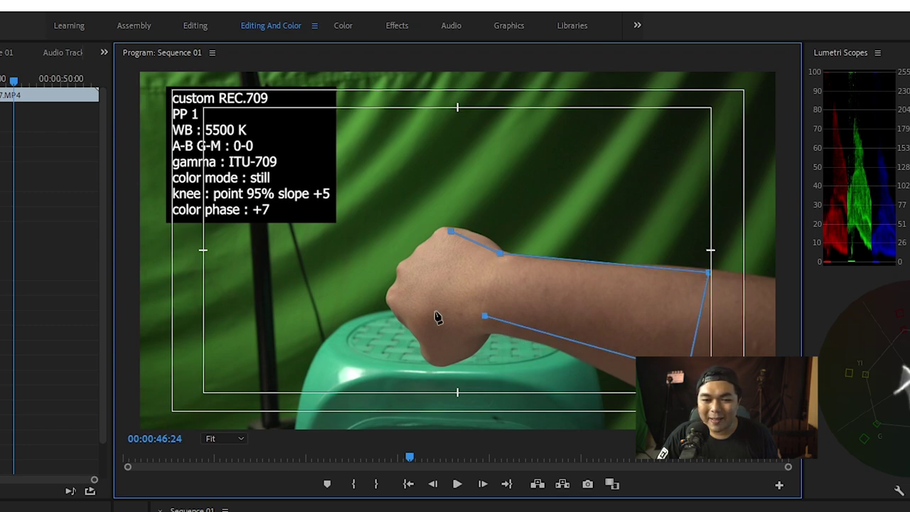
{"action": "left_click", "coordinate": [451, 233]}
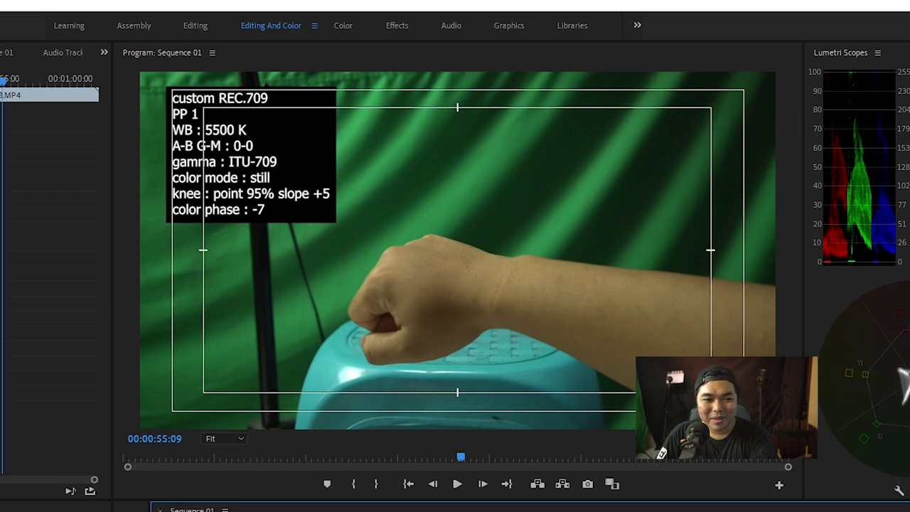
{"action": "left_click", "coordinate": [439, 242]}
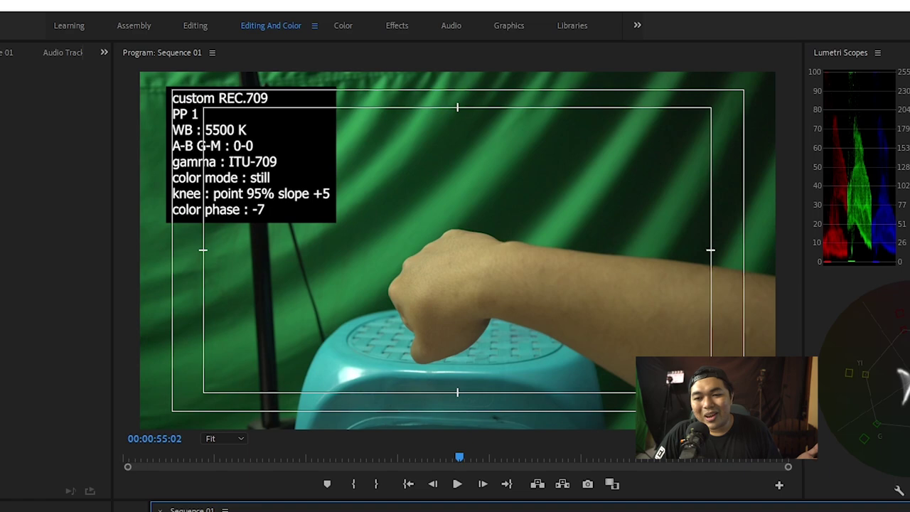
- Go through the custom REC.709 clapperboard clips from color phase 0 to +7, comparing the white board and scopes
{"action": "key", "text": "Down"}
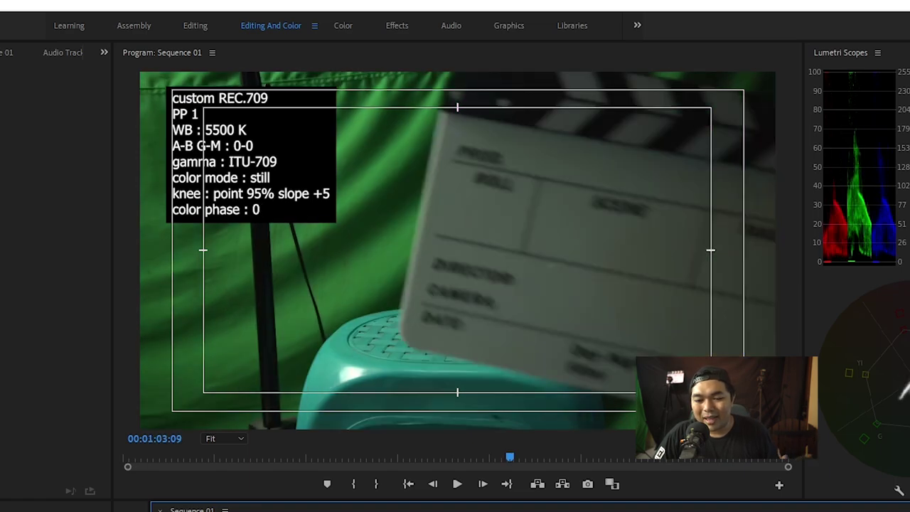
{"action": "key", "text": "shift+Right"}
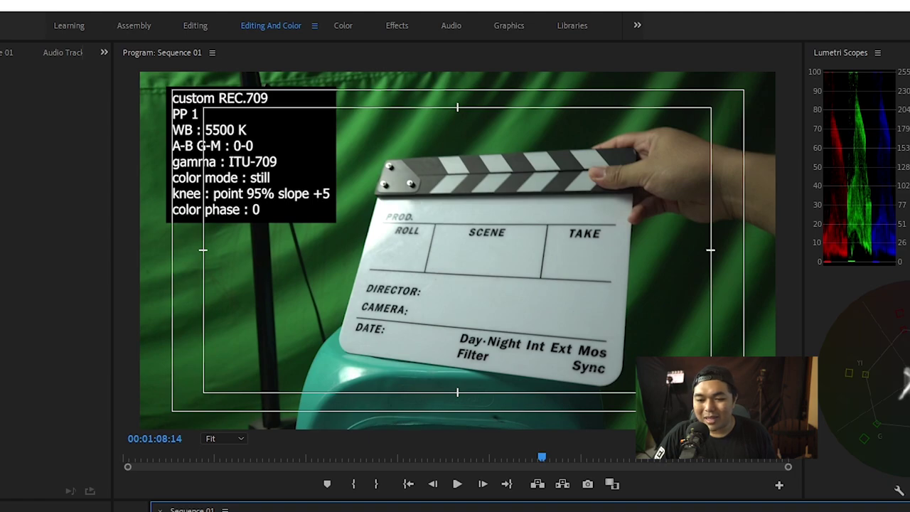
{"action": "key", "text": "Down"}
{"action": "key", "text": "shift+Right"}
{"action": "key", "text": "Down"}
{"action": "key", "text": "shift+Right"}
{"action": "key", "text": "Down"}
{"action": "key", "text": "shift+Right"}
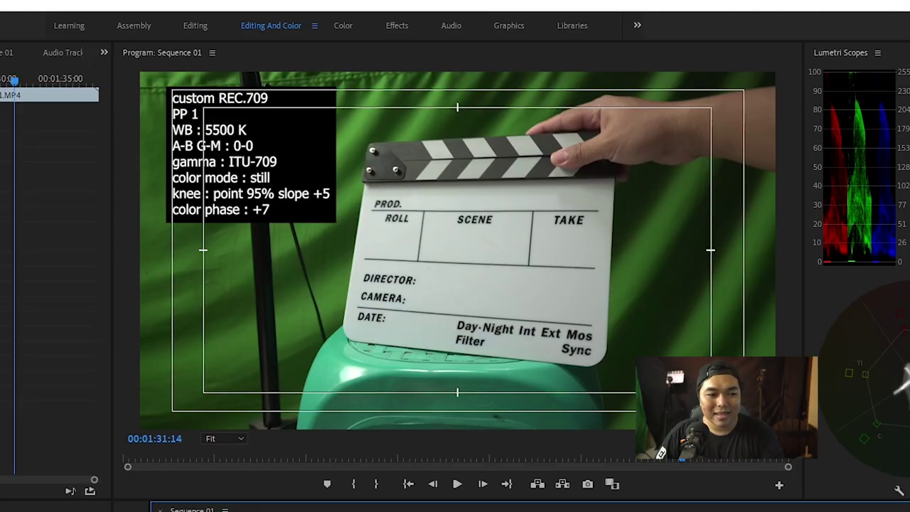
- Draw a small closed mask on a white stripe of the clapperboard in the color phase +7 shot and shift it slightly
{"action": "left_click", "coordinate": [473, 162]}
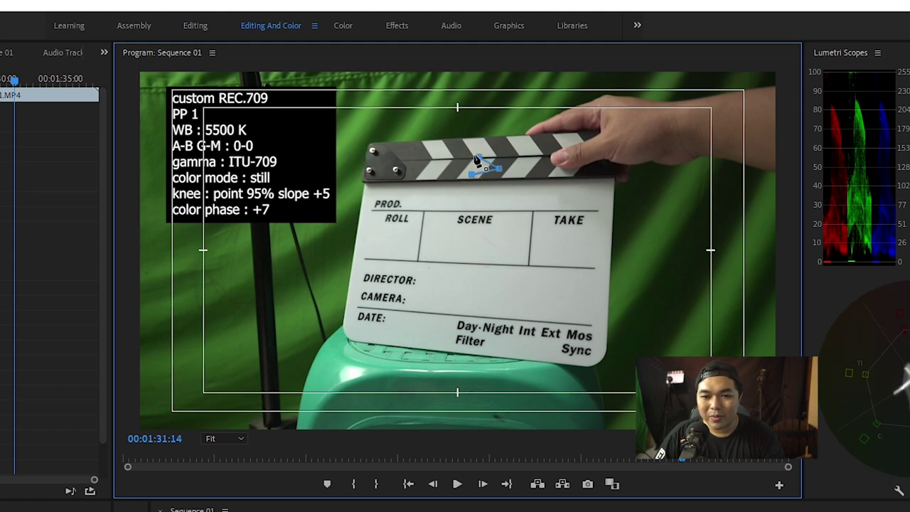
{"action": "left_click", "coordinate": [474, 161]}
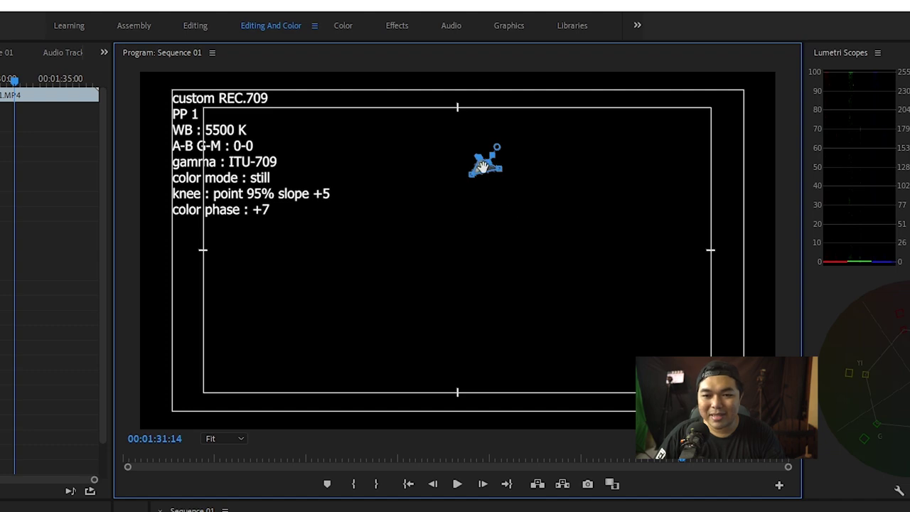
{"action": "left_click_drag", "start_coordinate": [482, 167], "coordinate": [479, 168]}
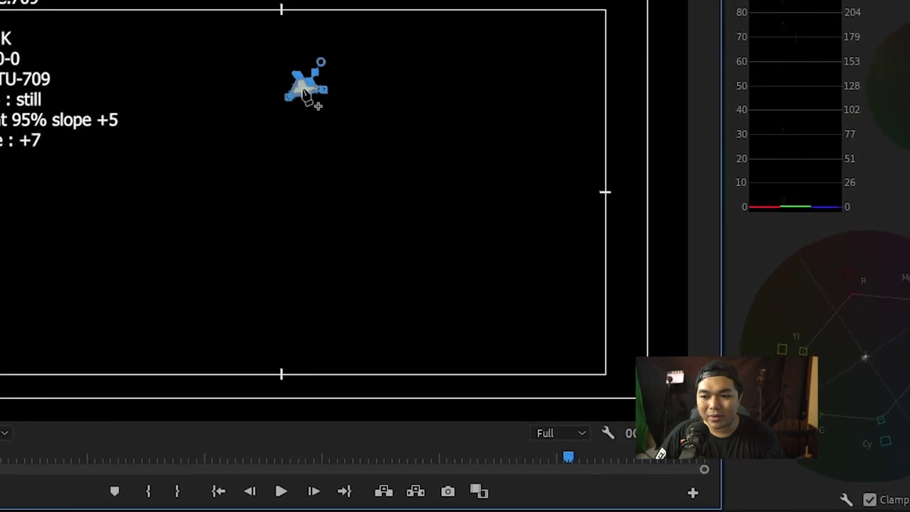